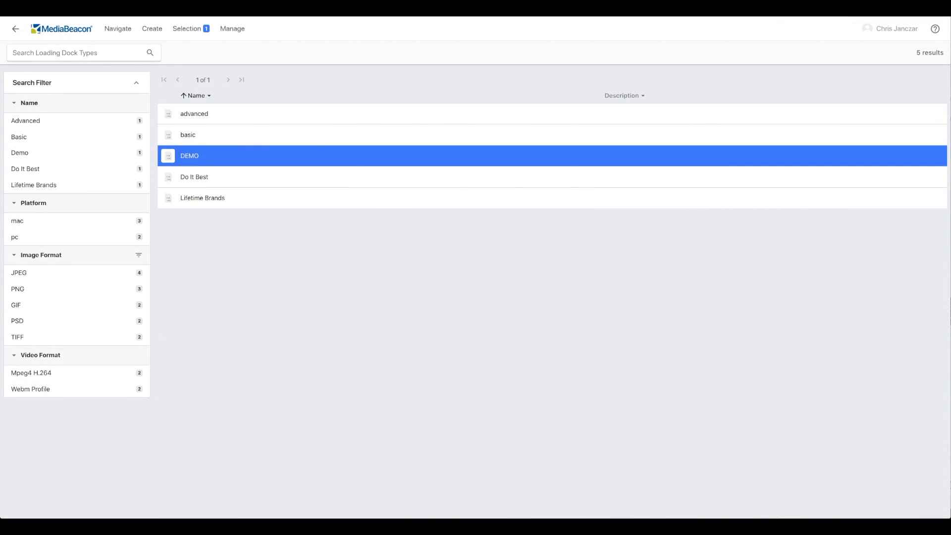
Open the DEMO loading dock type for editing and go to its conversions properties.
left_click(117, 28)
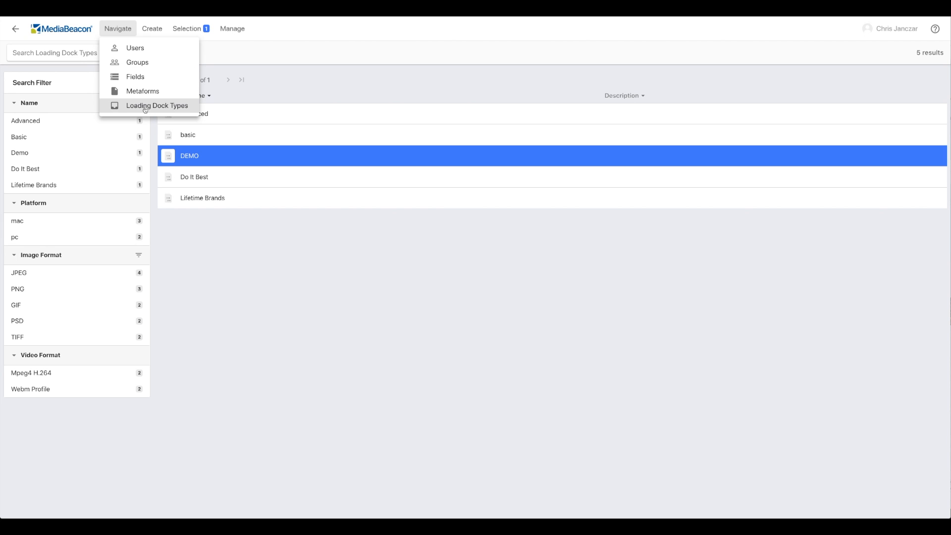
double_click(171, 160)
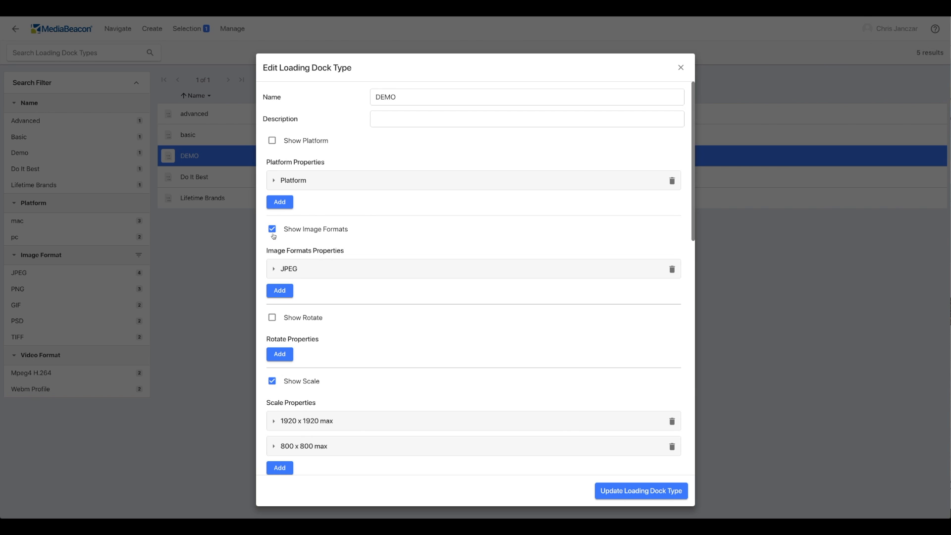
scroll(273, 236, "down", 3)
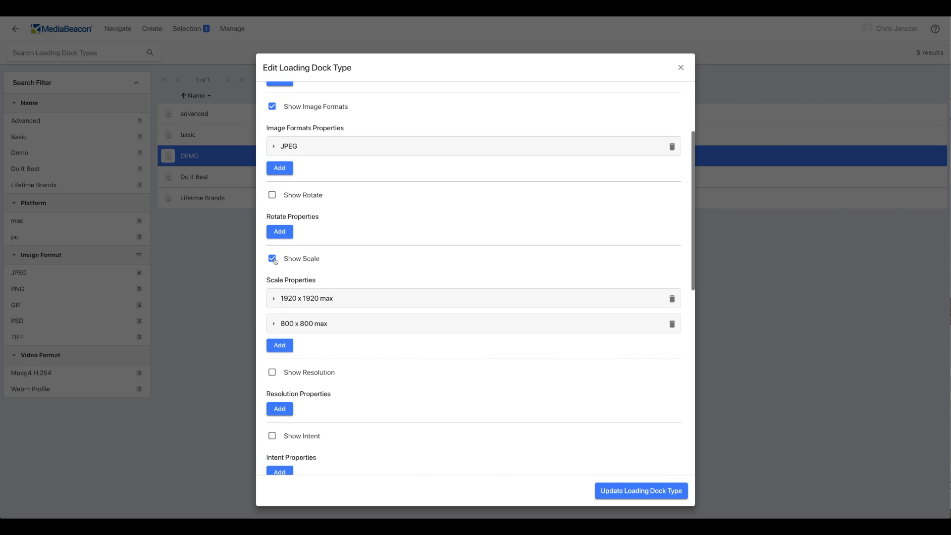
scroll(275, 262, "down", 10)
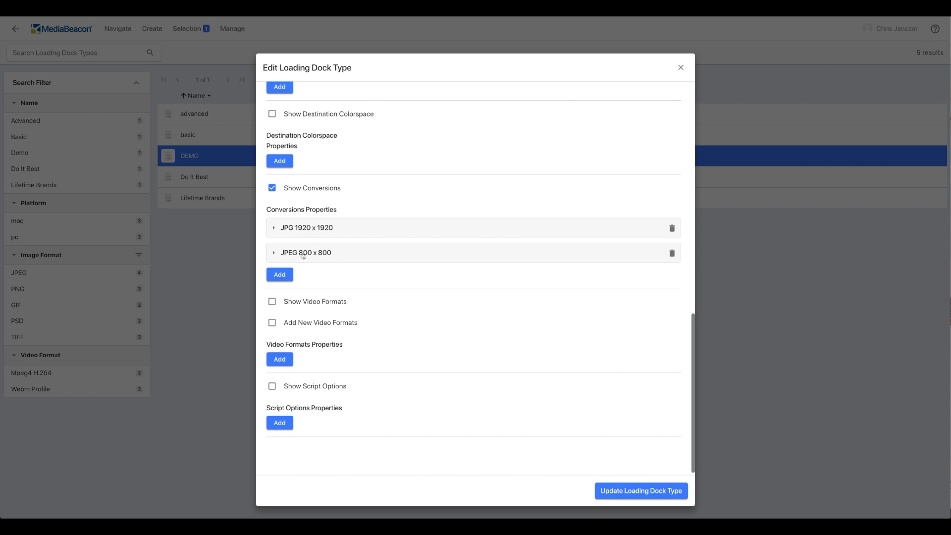
Add a conversion named JPEG 1920 x 800 and upload a custom 1920 x 800 icon for it.
left_click(285, 276)
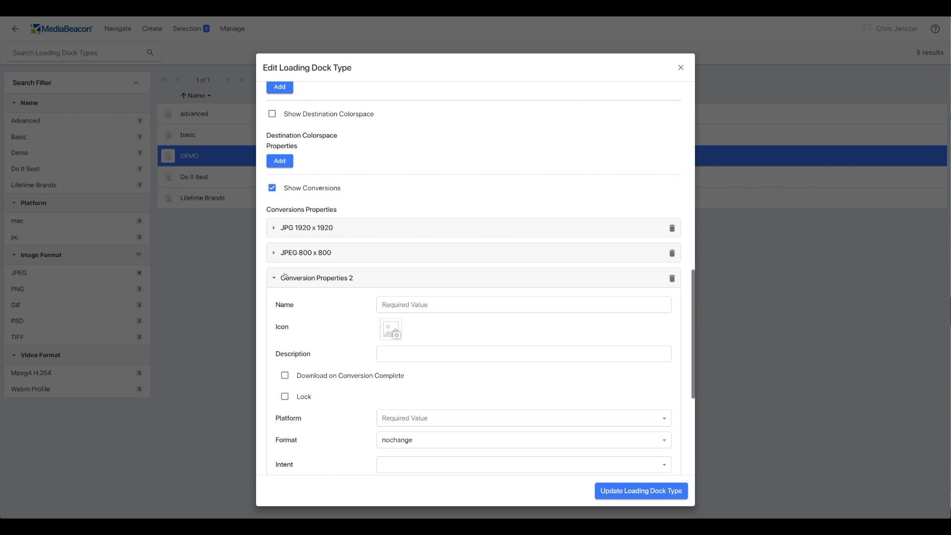
scroll(424, 287, "down", 1)
type("JPEG 1920 x 800")
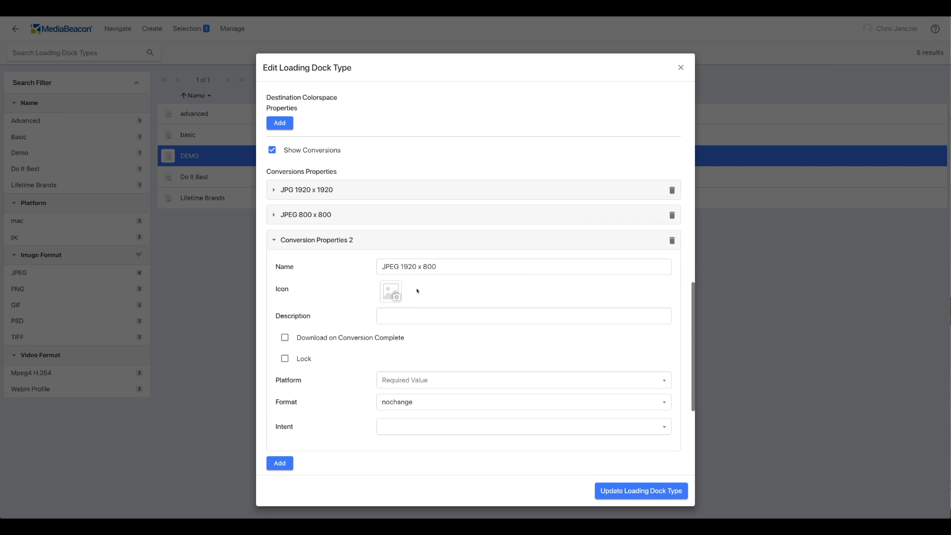
left_click(393, 295)
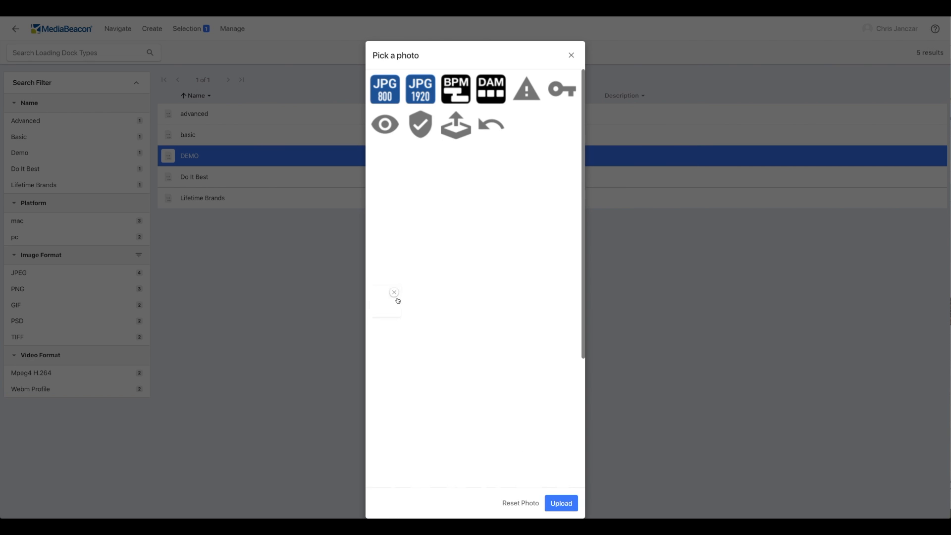
left_click(555, 505)
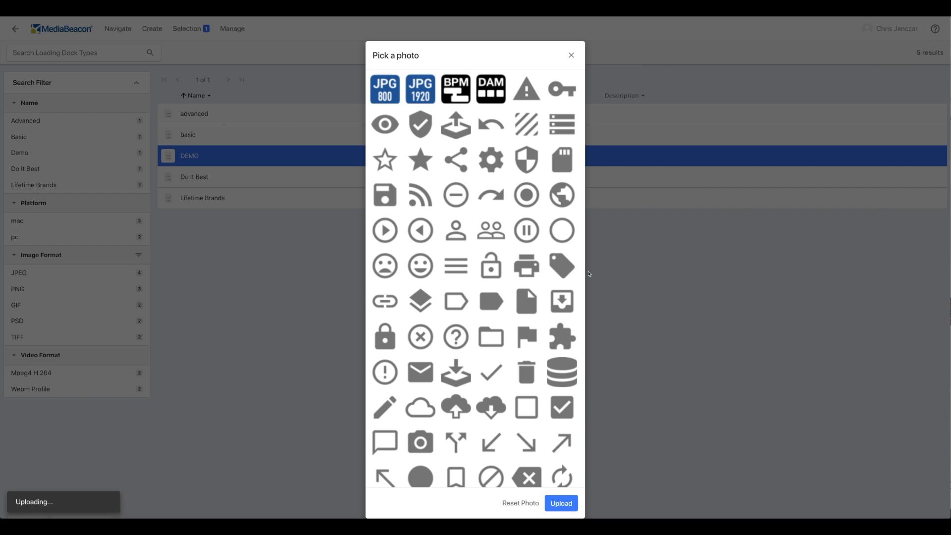
Describe the new conversion as "JPEG 1920 x 800" and set its platform to mac and format to JPEG.
left_click(384, 318)
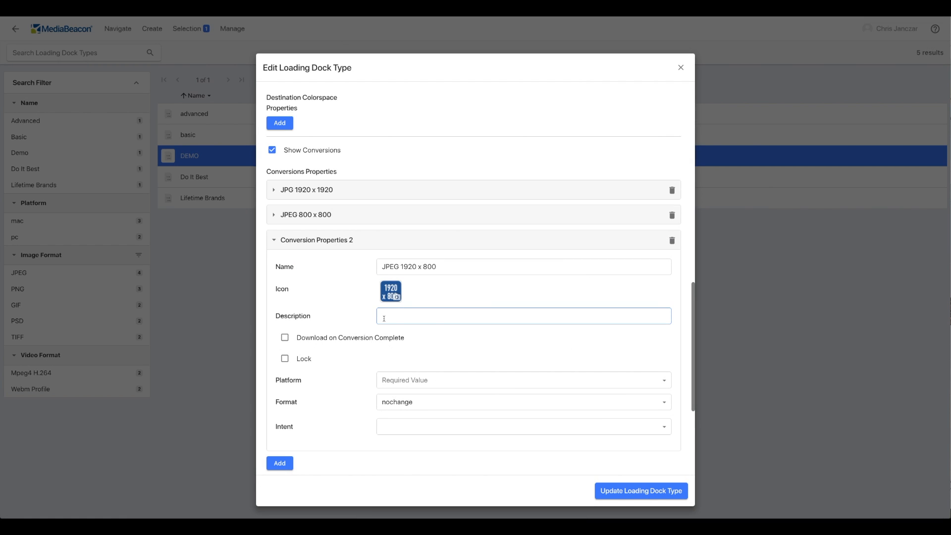
type("JPEG 1920 x 800")
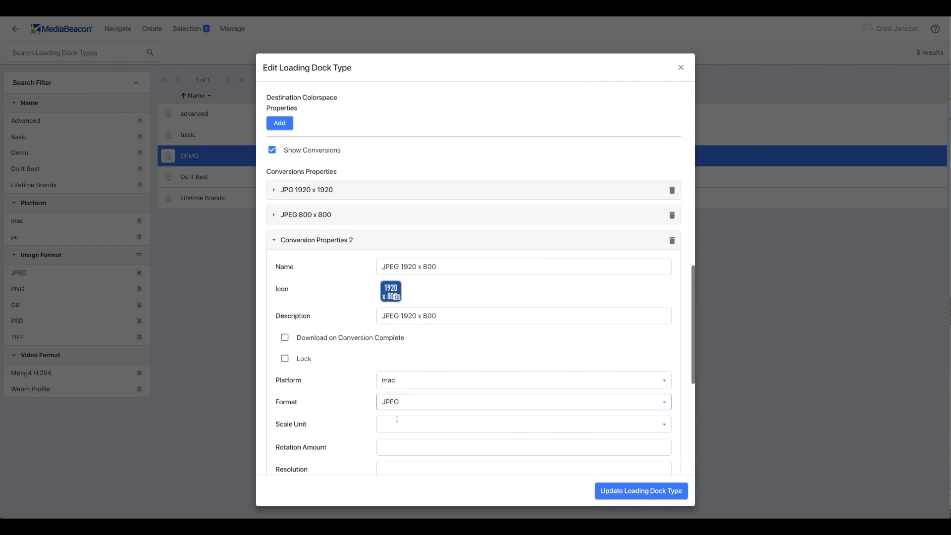
scroll(397, 419, "down", 1)
scroll(397, 419, "down", 2)
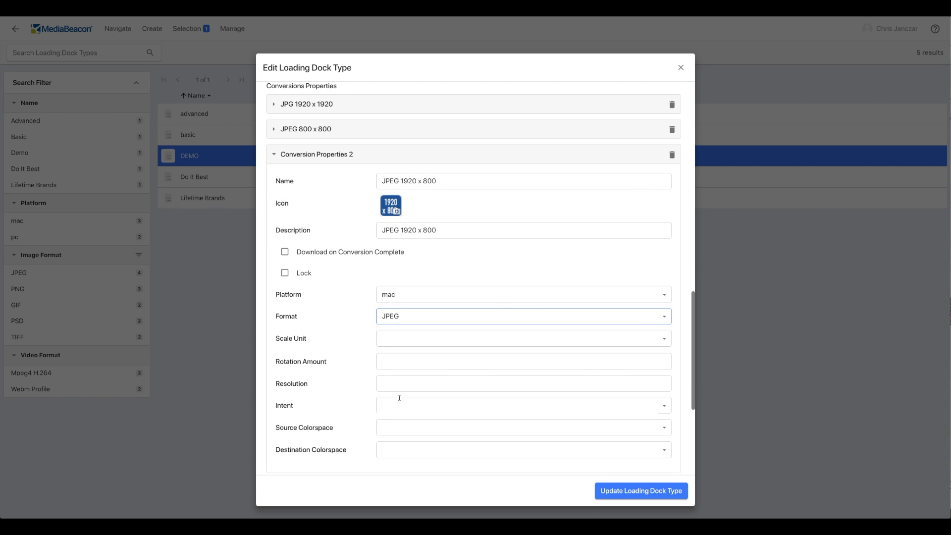
Scale the conversion in pixels with Scale X 1920 and Scale Y 800, and update the loading dock type.
left_click(664, 338)
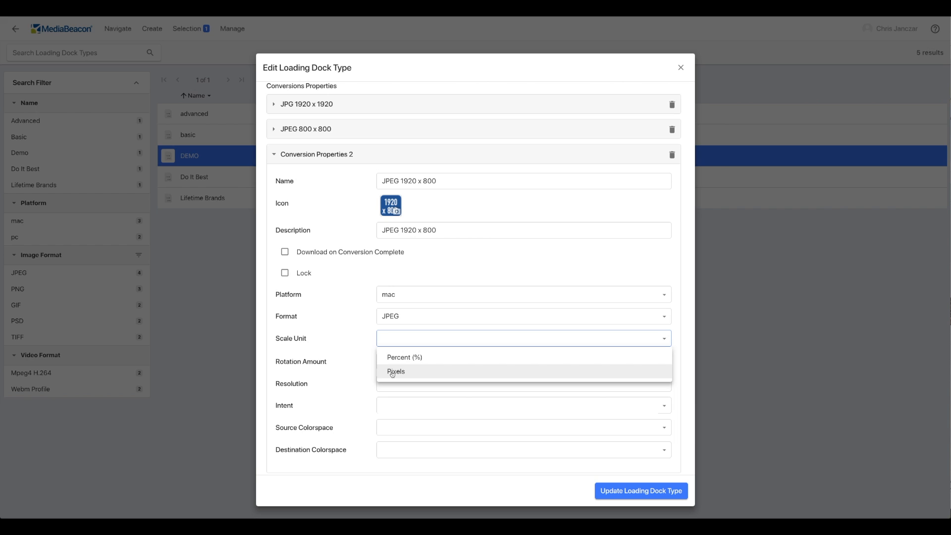
left_click(396, 371)
left_click(392, 364)
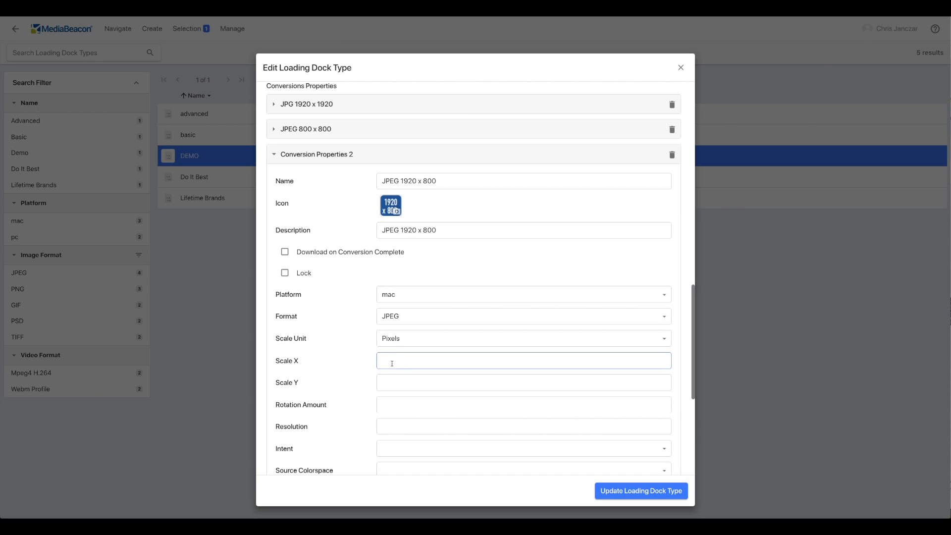
type("1920")
left_click(393, 385)
type("800")
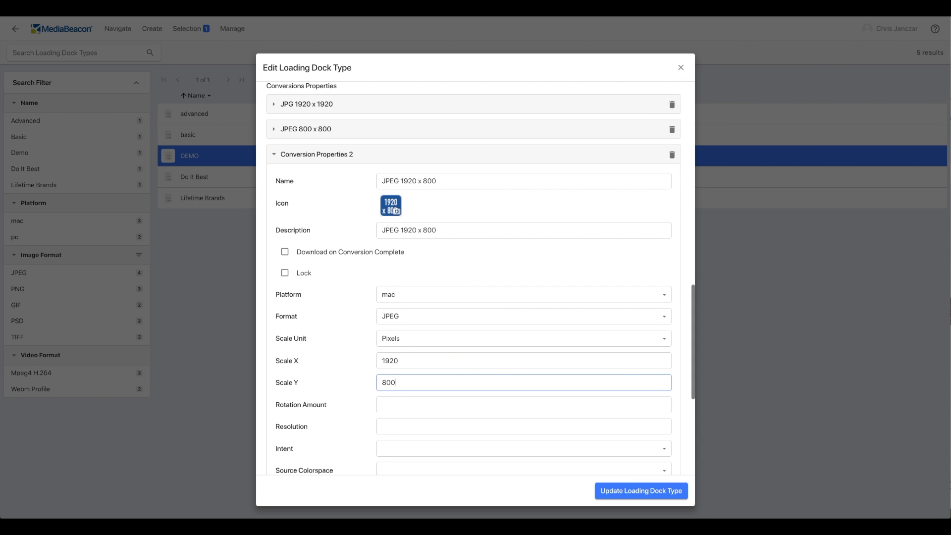
scroll(524, 462, "down", 2)
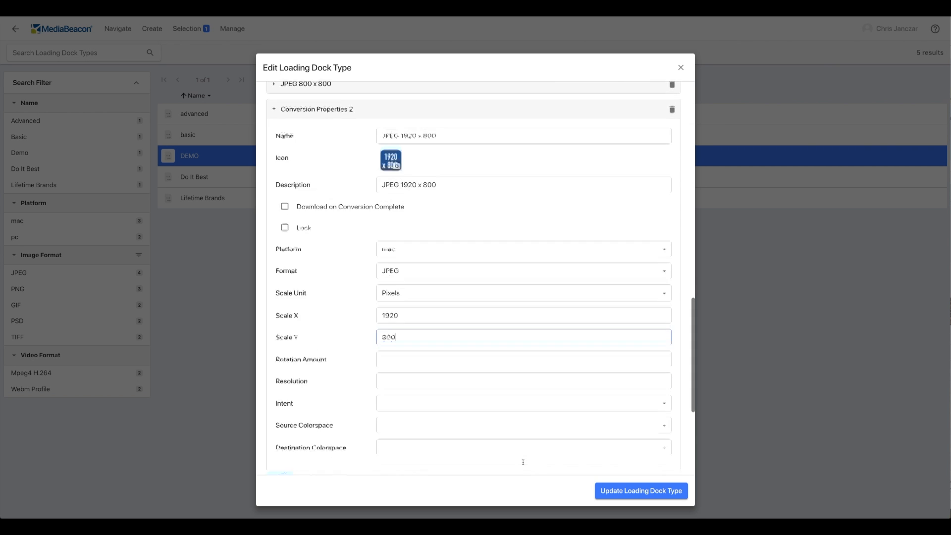
left_click(625, 500)
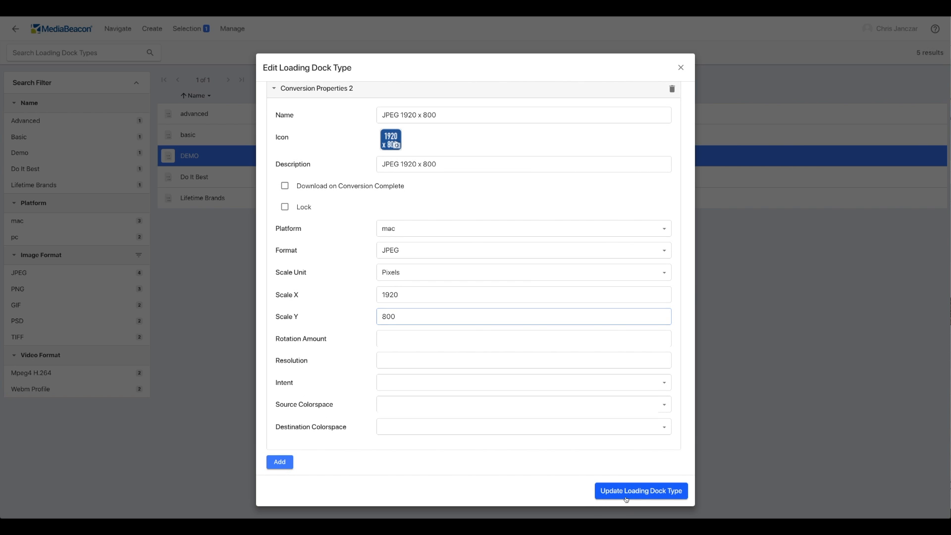
Review the saved settings of the JPEG 1920 x 800 conversion in the DEMO loading dock type.
scroll(502, 280, "down", 5)
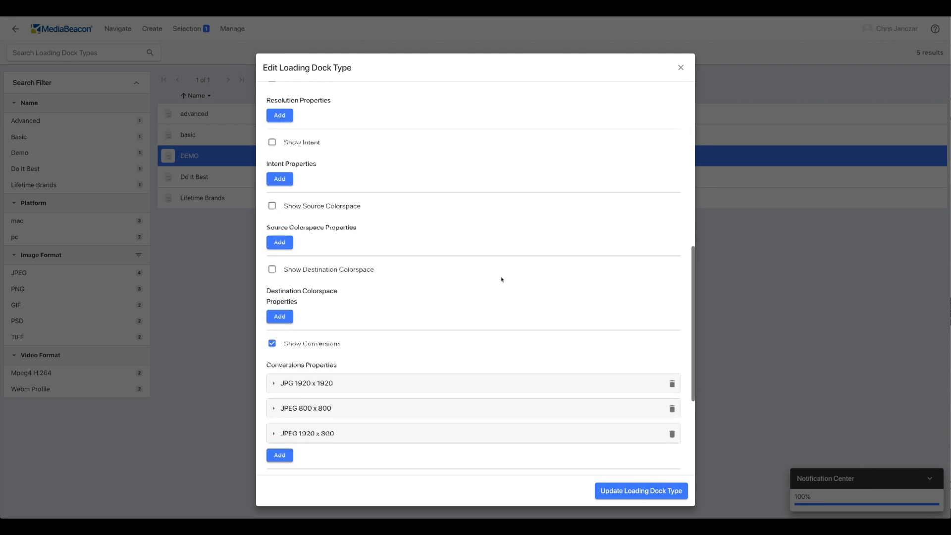
left_click(274, 330)
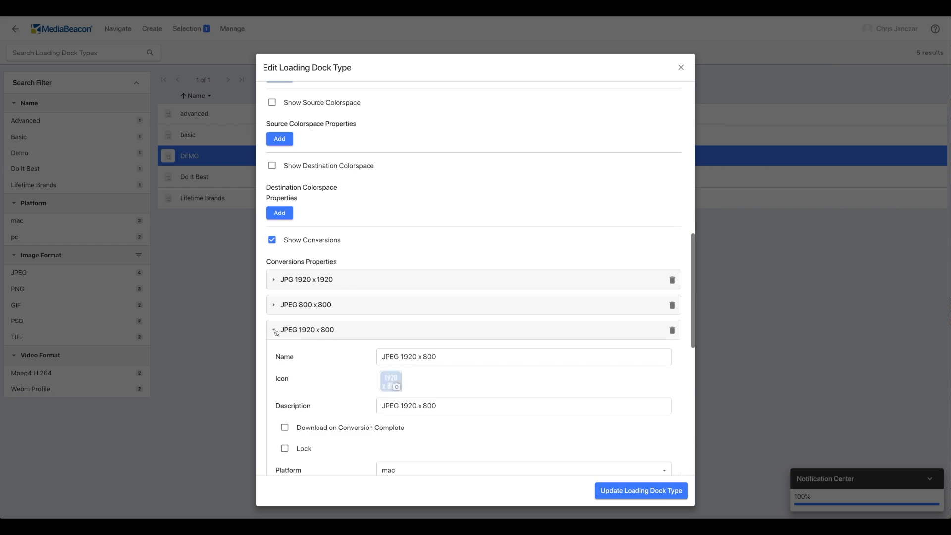
scroll(276, 332, "down", 3)
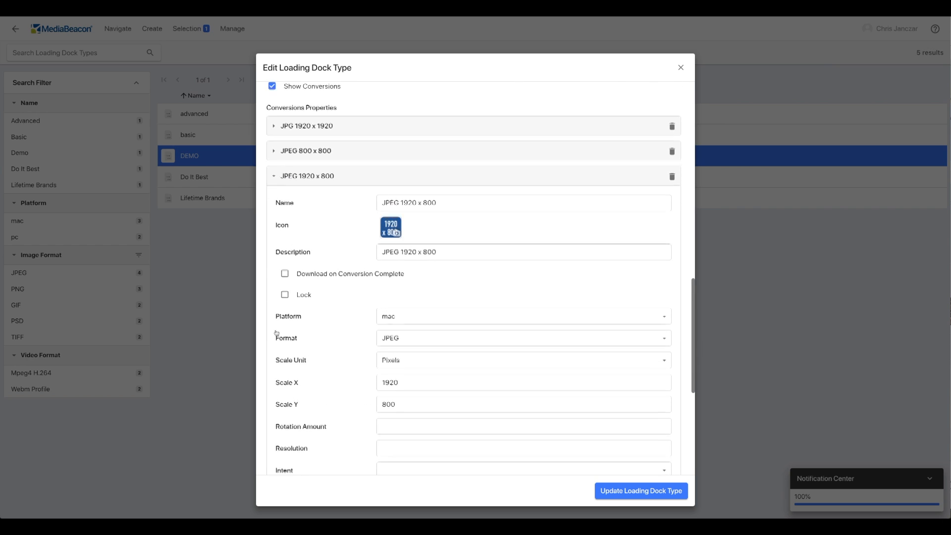
left_click(285, 276)
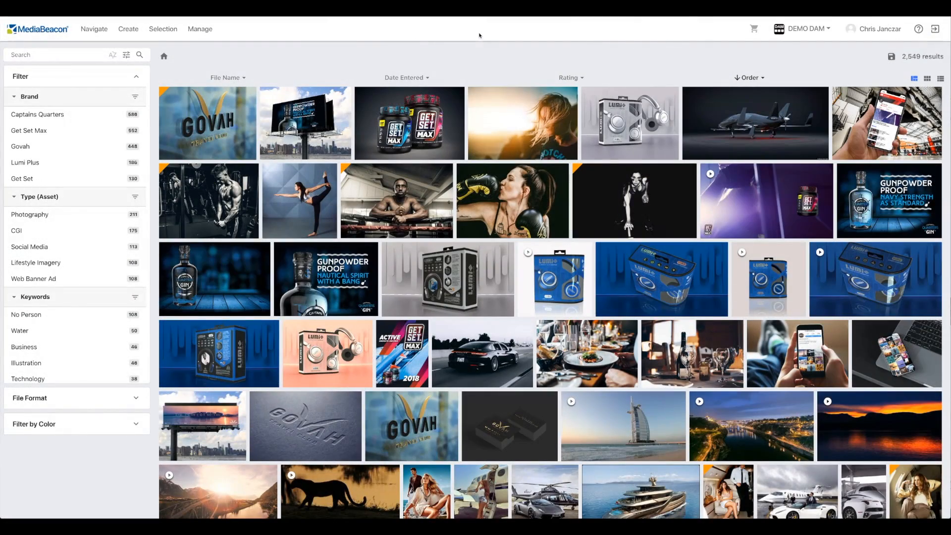
Turn on Admin Mode in the DEMO DAM workspace, enable JPEG 1920 x 800 in the Conversions component's configuration, and save it.
left_click(482, 39)
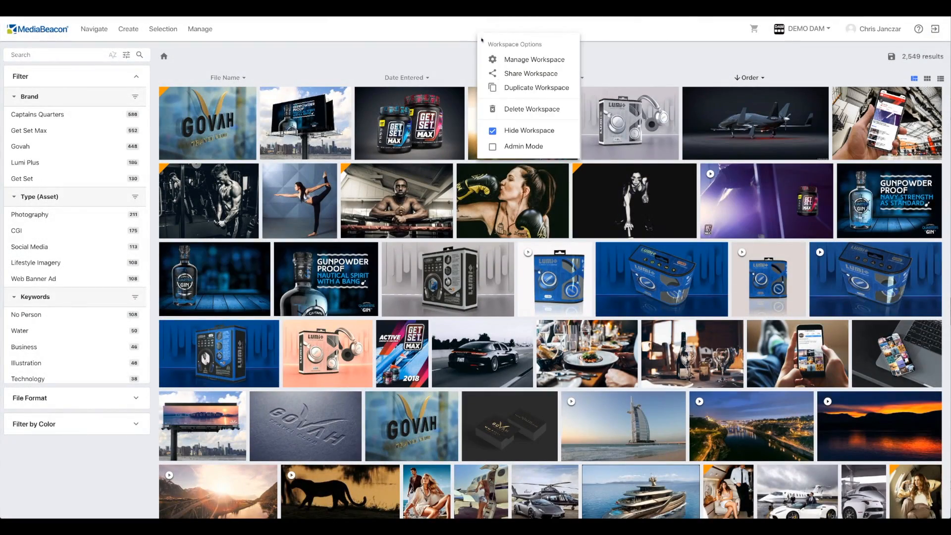
left_click(516, 147)
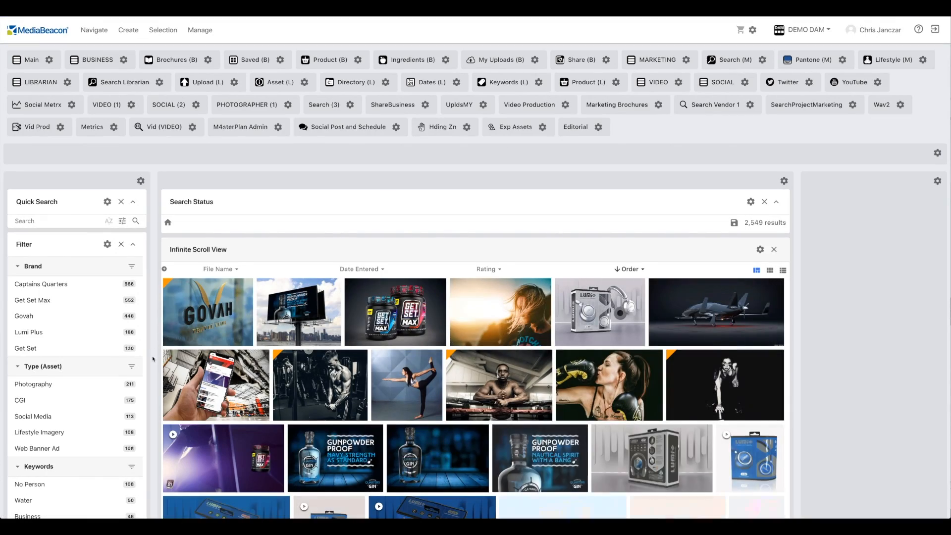
scroll(151, 372, "down", 4)
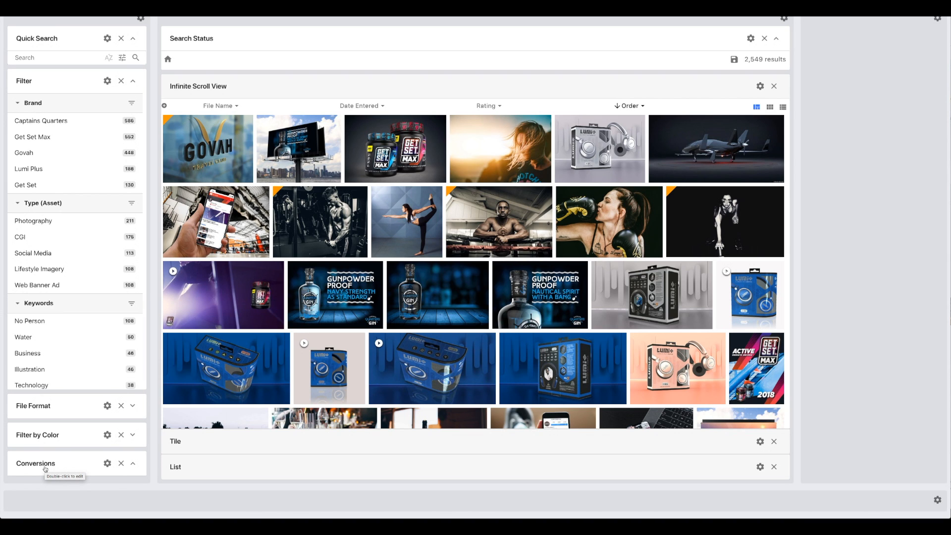
left_click(107, 463)
left_click(317, 137)
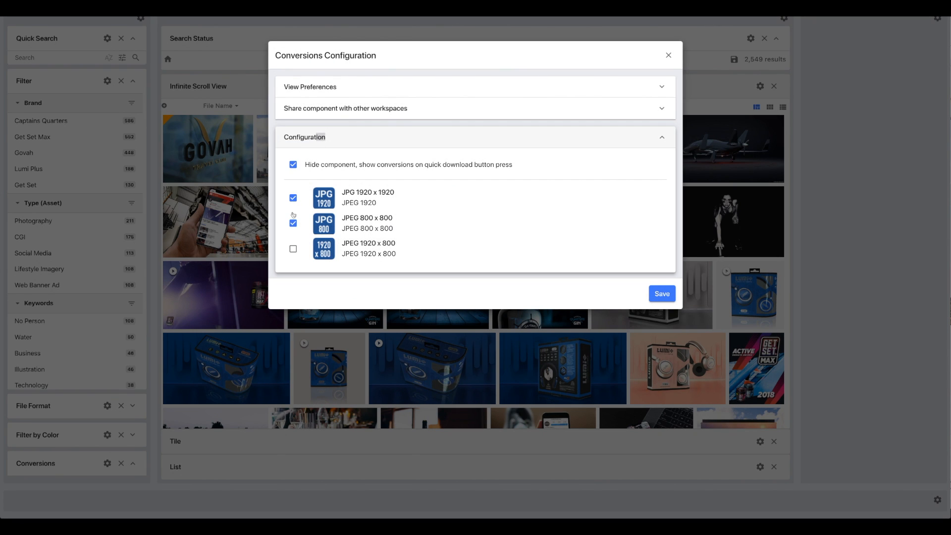
left_click(293, 249)
left_click(662, 294)
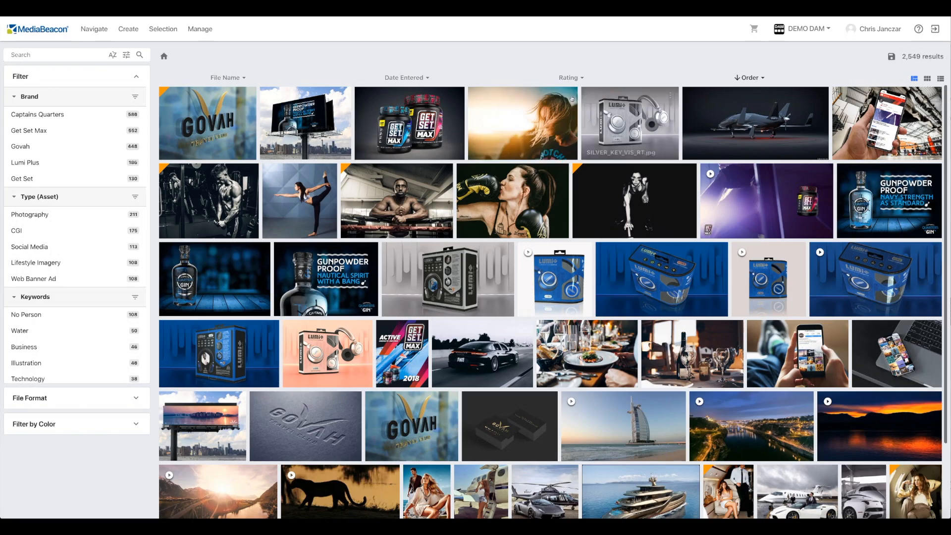
Quick-download the photo of the woman with windblown hair as JPEG 1920 x 800 and open the downloaded image.
left_click(570, 95)
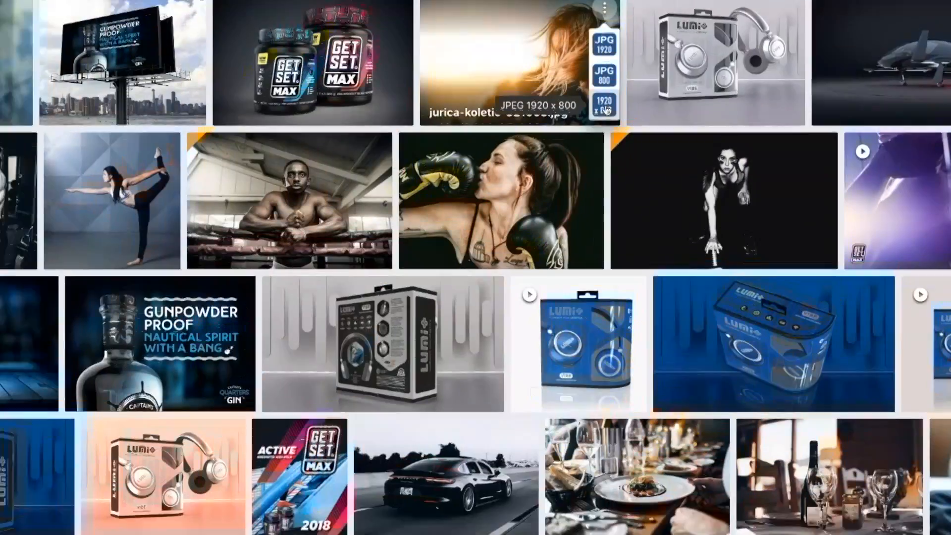
left_click(492, 255)
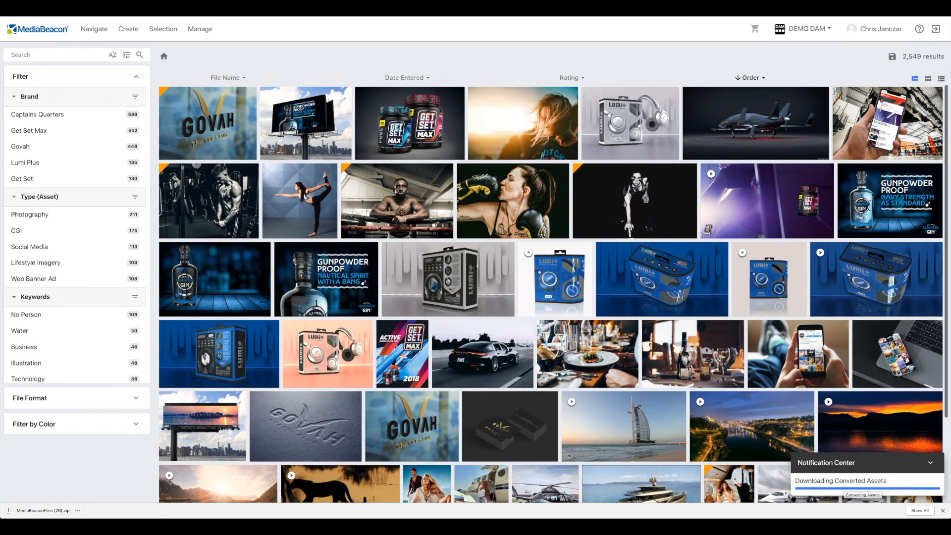
left_click(49, 512)
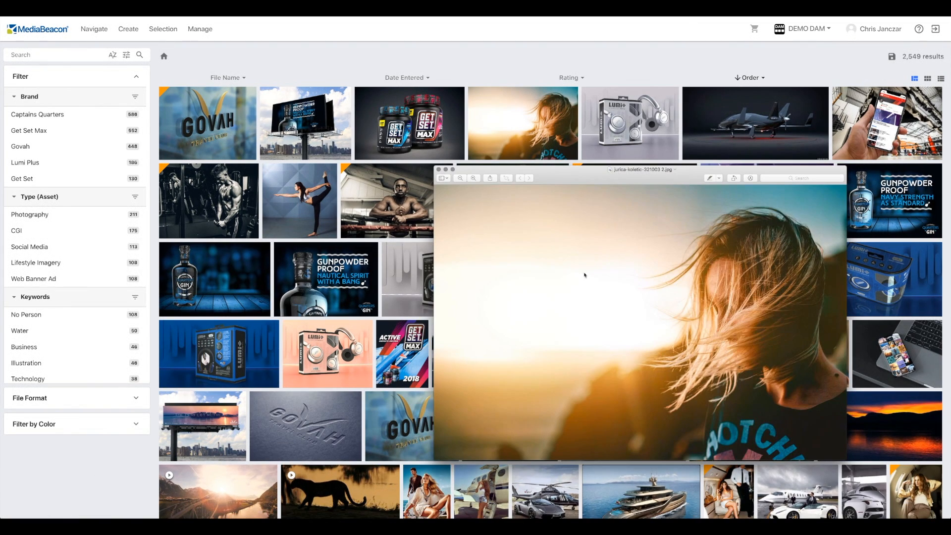
Check the downloaded image's pixel dimensions in its file information, and close the information and image windows.
key("super+i")
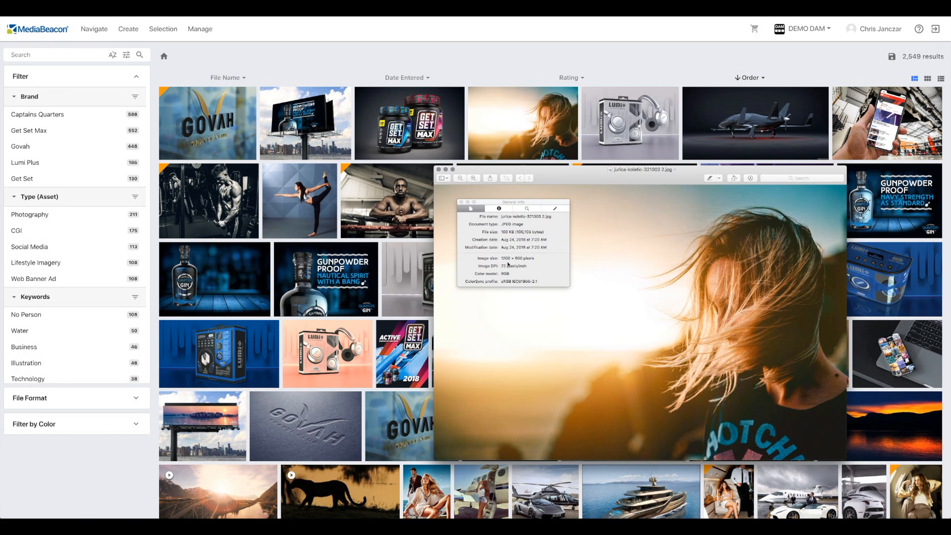
left_click(461, 202)
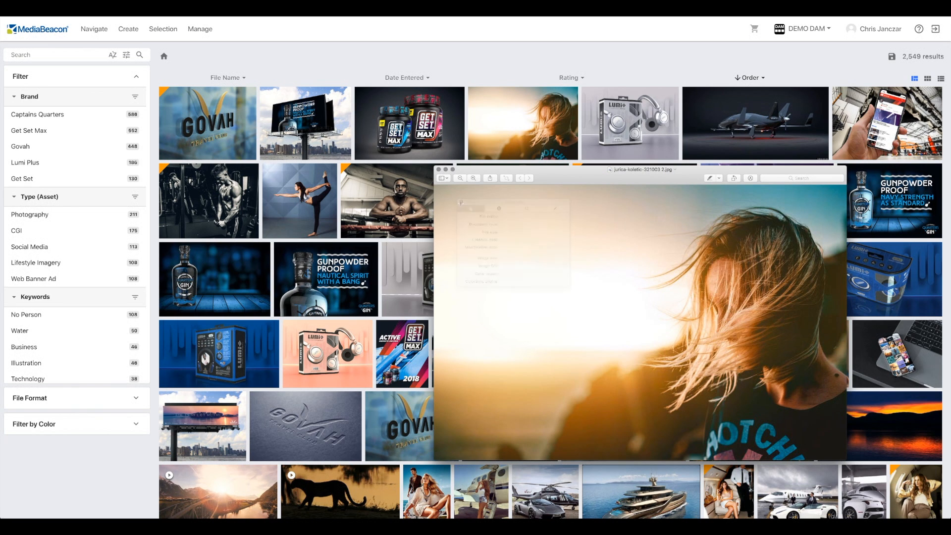
left_click(438, 169)
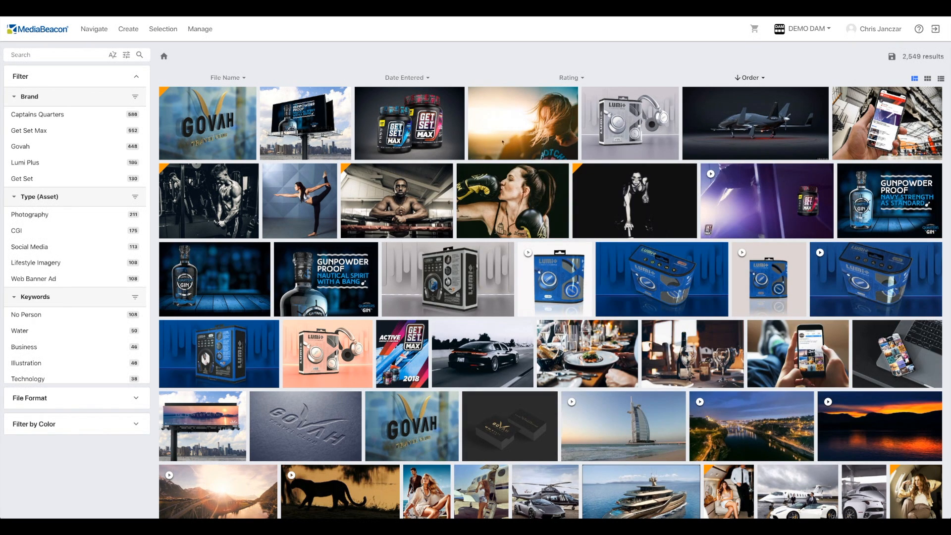
Start cropping the windblown-hair photo and try the 4x3 and 3x2 ratios, ending with 16x9.
left_click(530, 134)
right_click(518, 133)
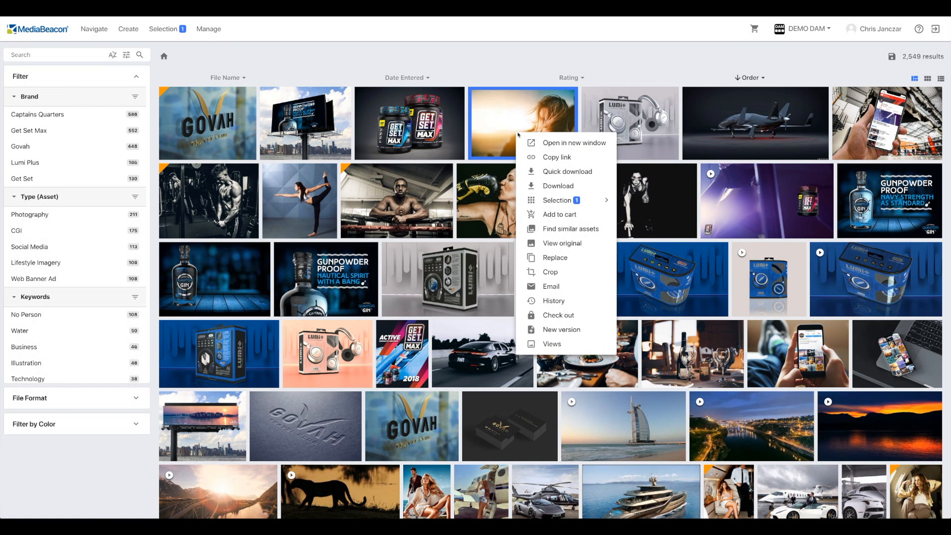
left_click(557, 279)
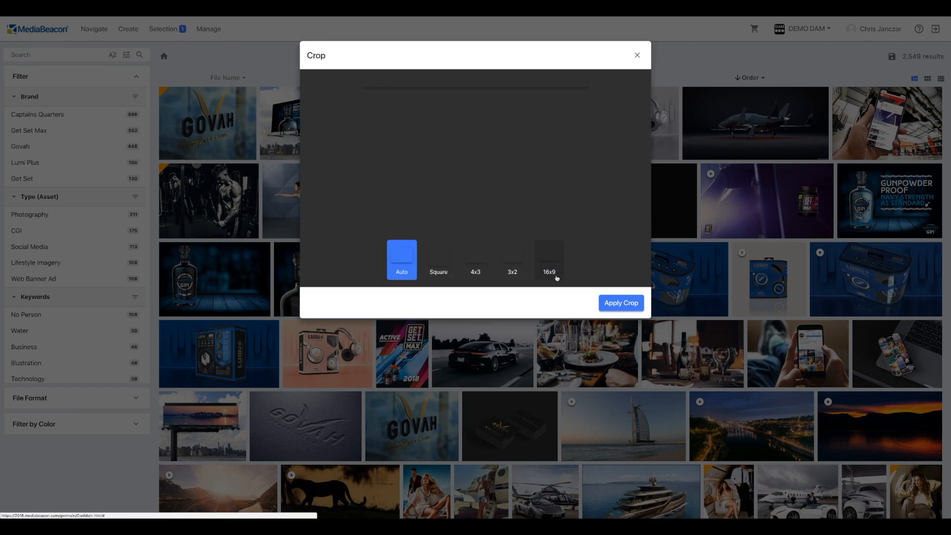
left_click(477, 260)
left_click(512, 259)
left_click(550, 259)
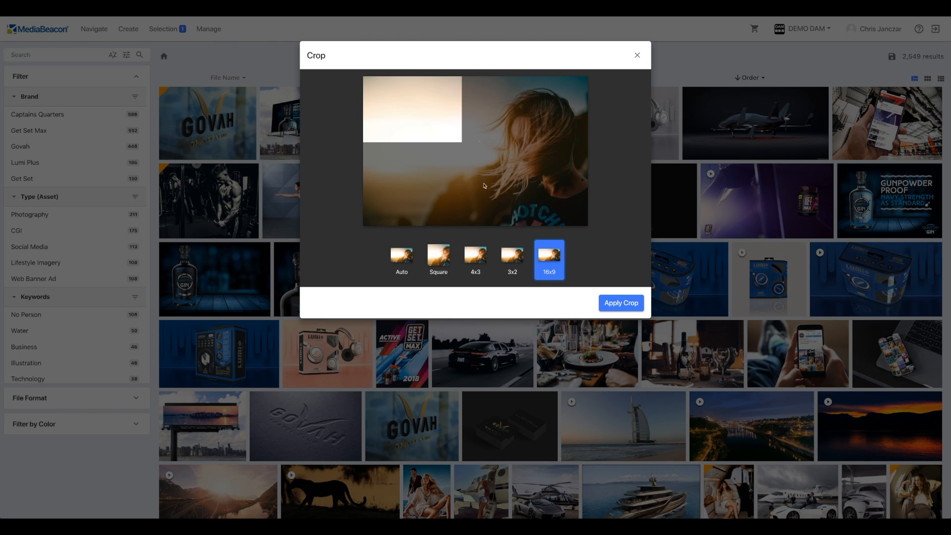
Frame the woman's head and shoulder with an enlarged 16x9 crop, apply it, and close the conversion presets without choosing one.
left_click_drag(478, 143, 408, 245)
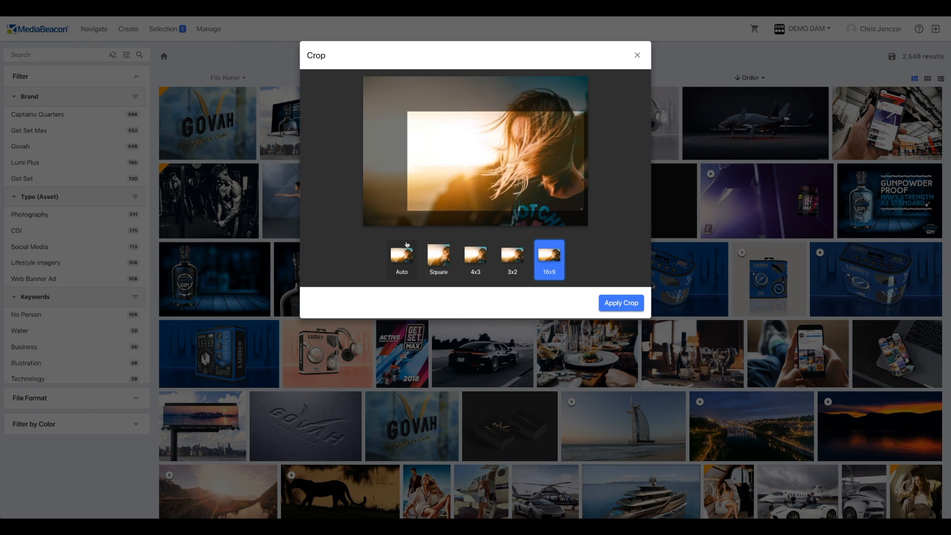
left_click_drag(504, 181, 500, 159)
left_click(619, 303)
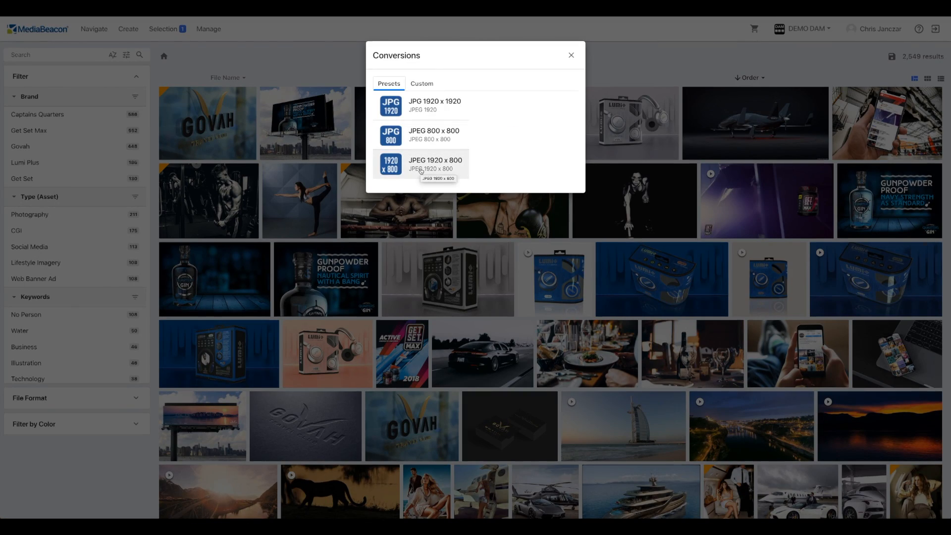
left_click(571, 56)
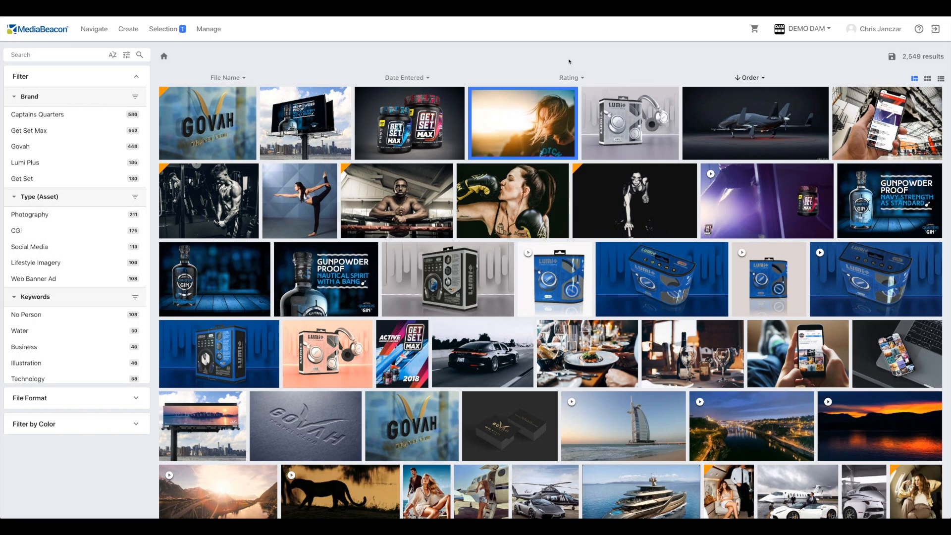